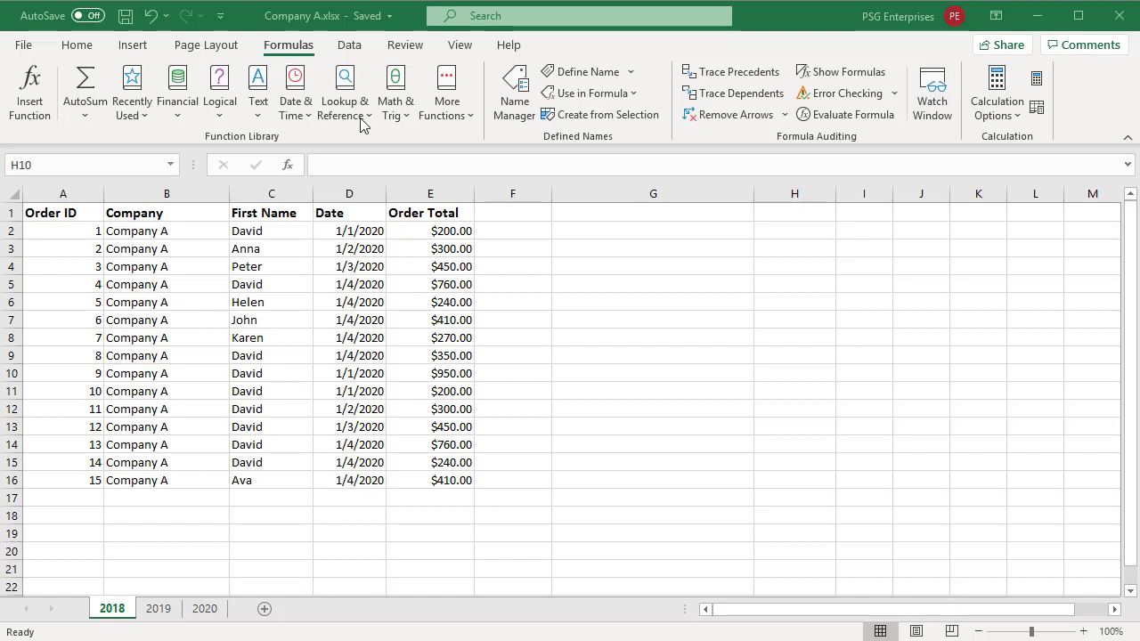
click(513, 103)
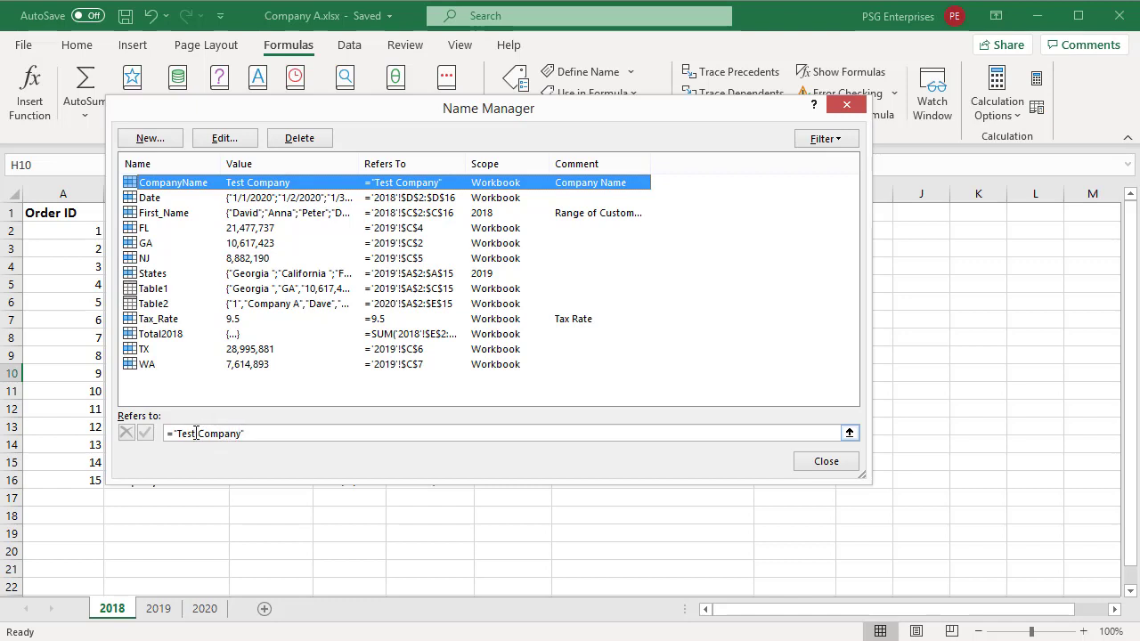
drag(196, 433, 176, 432)
text(N)
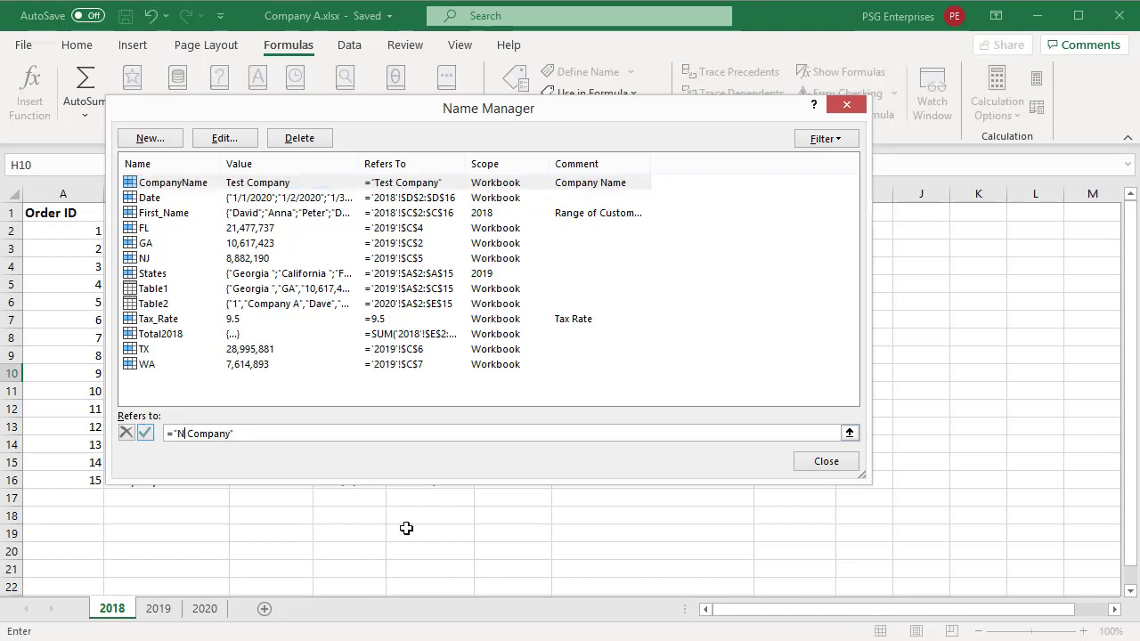
text(ew)
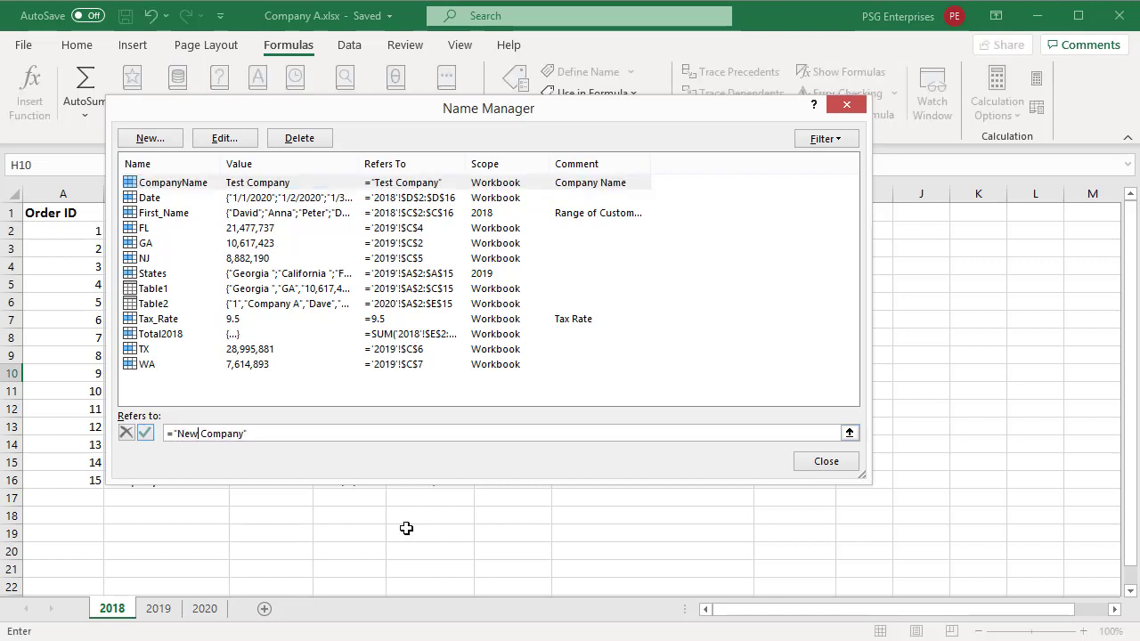
click(126, 432)
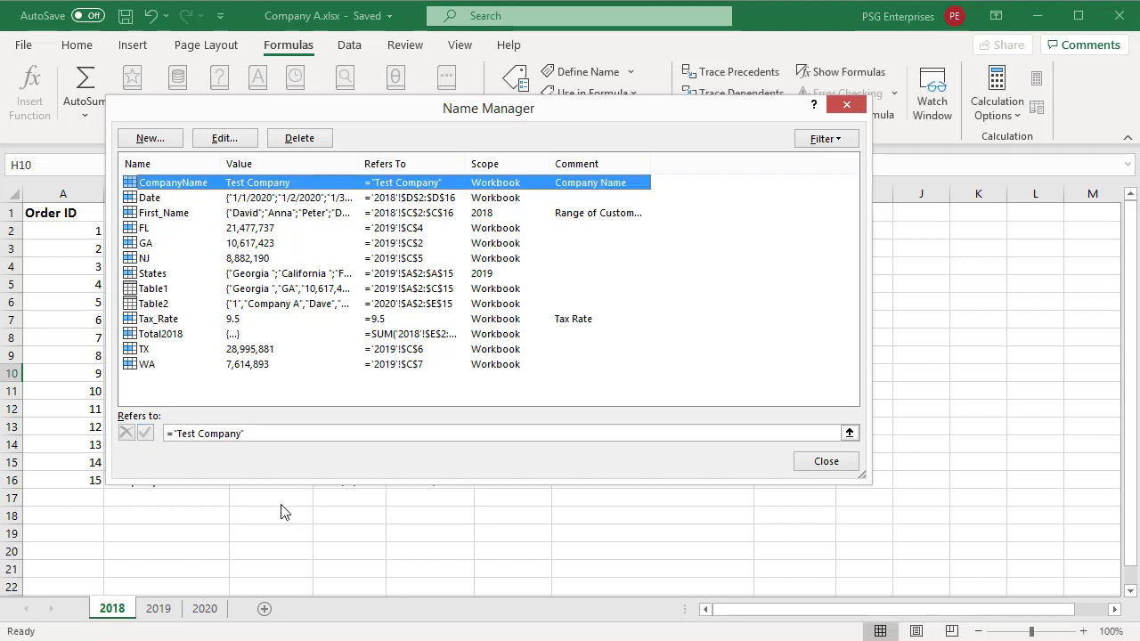
click(267, 291)
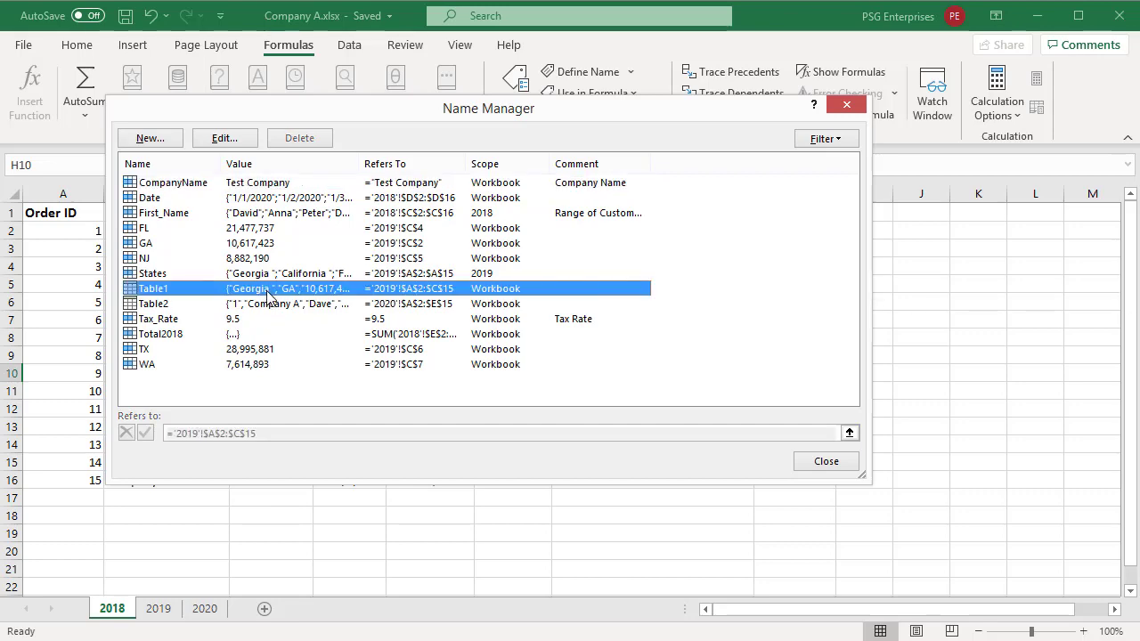
Start a new name OrderTotal, scoped to sheet 2018, with comment 'Order Total 2018'.
click(157, 140)
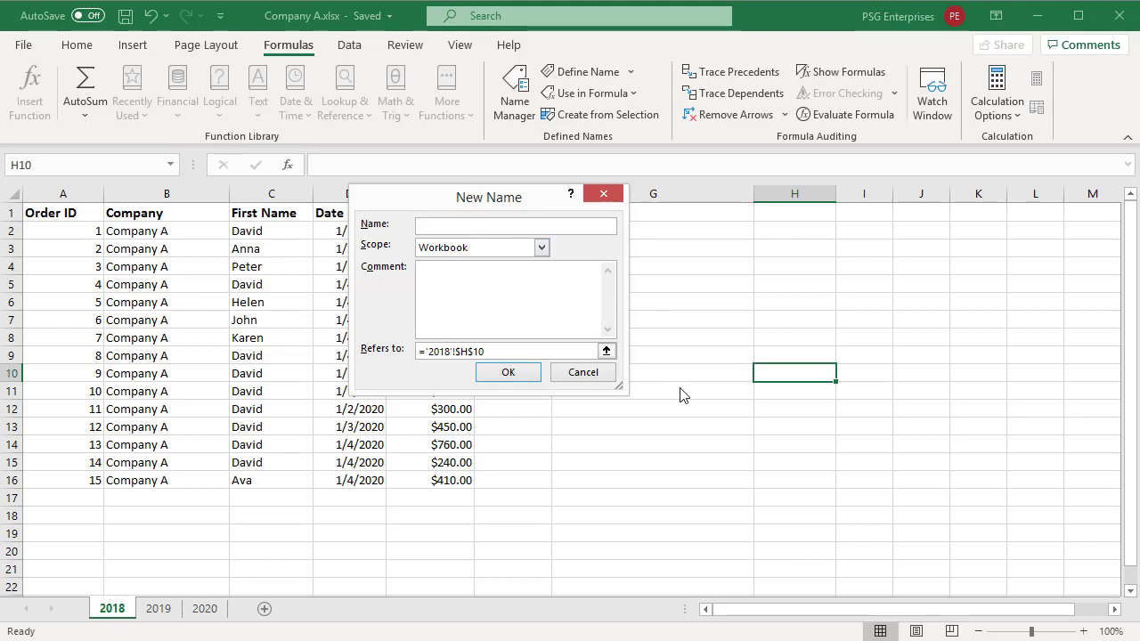
text(OrderTotal)
click(542, 248)
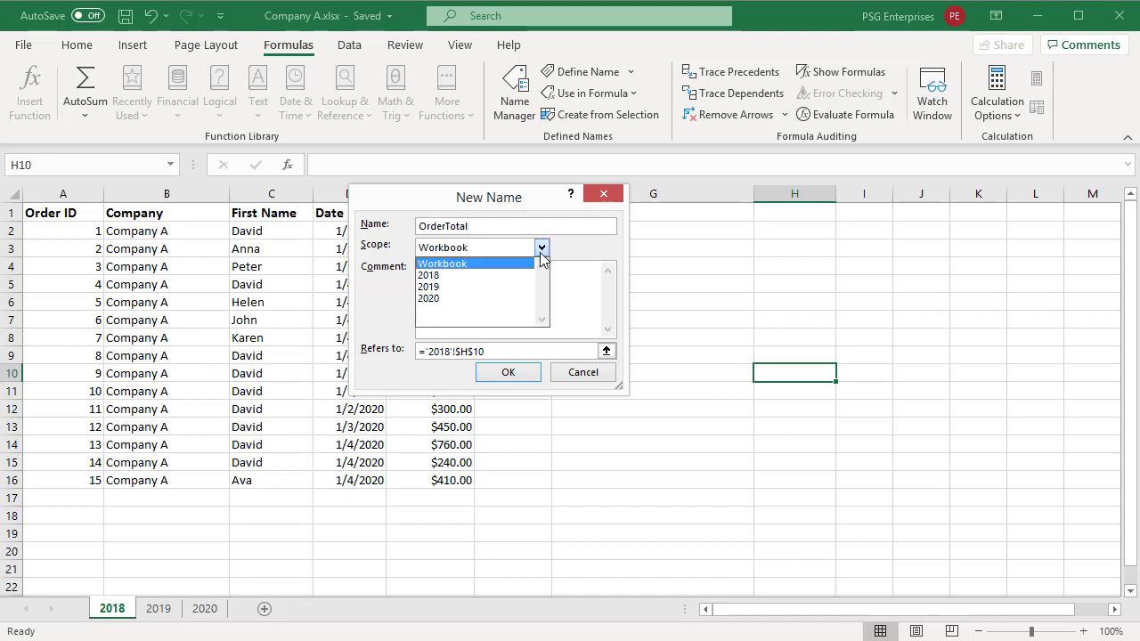
click(460, 277)
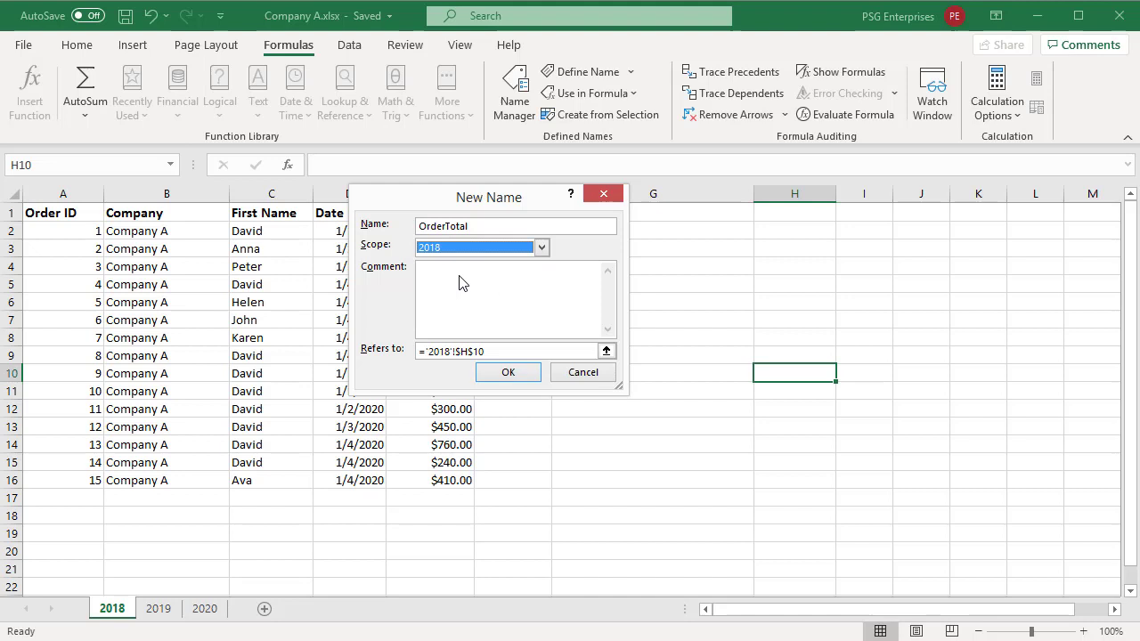
key(Tab)
text(Order)
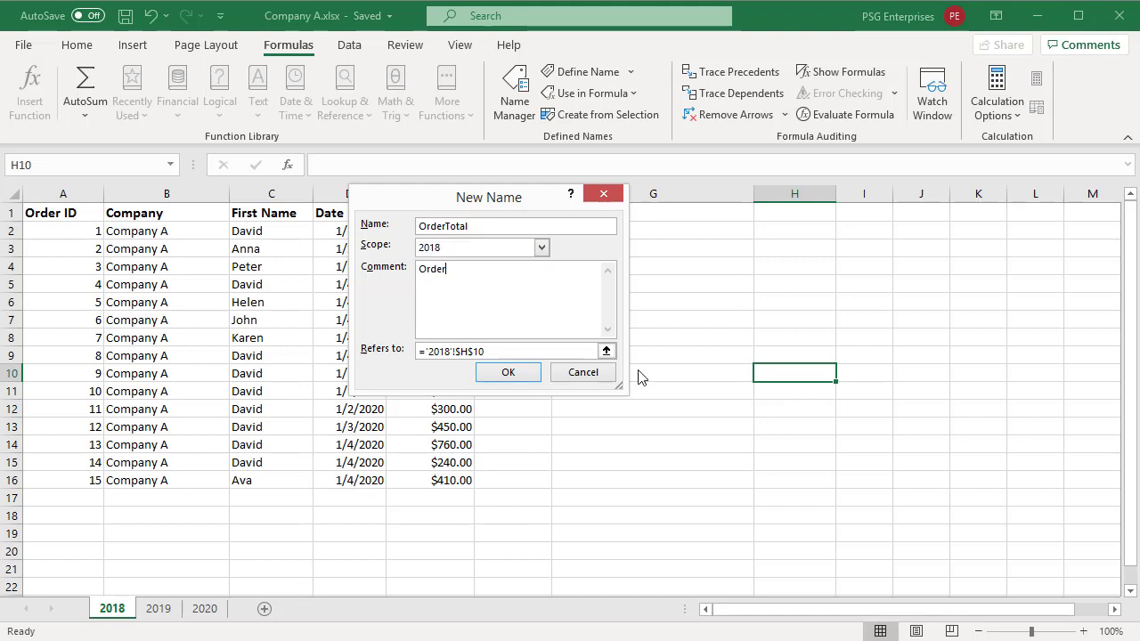
text( Total 2018)
Try =5.5 and A1+5 in the Refers to box, then clear it.
drag(482, 353, 419, 353)
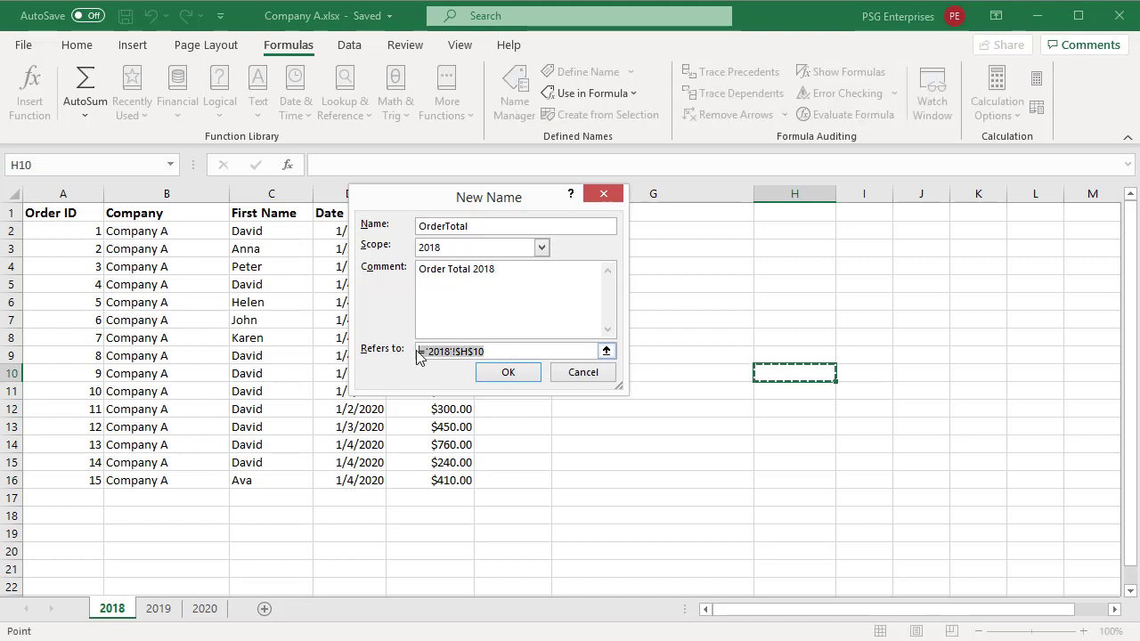
text(=5.5)
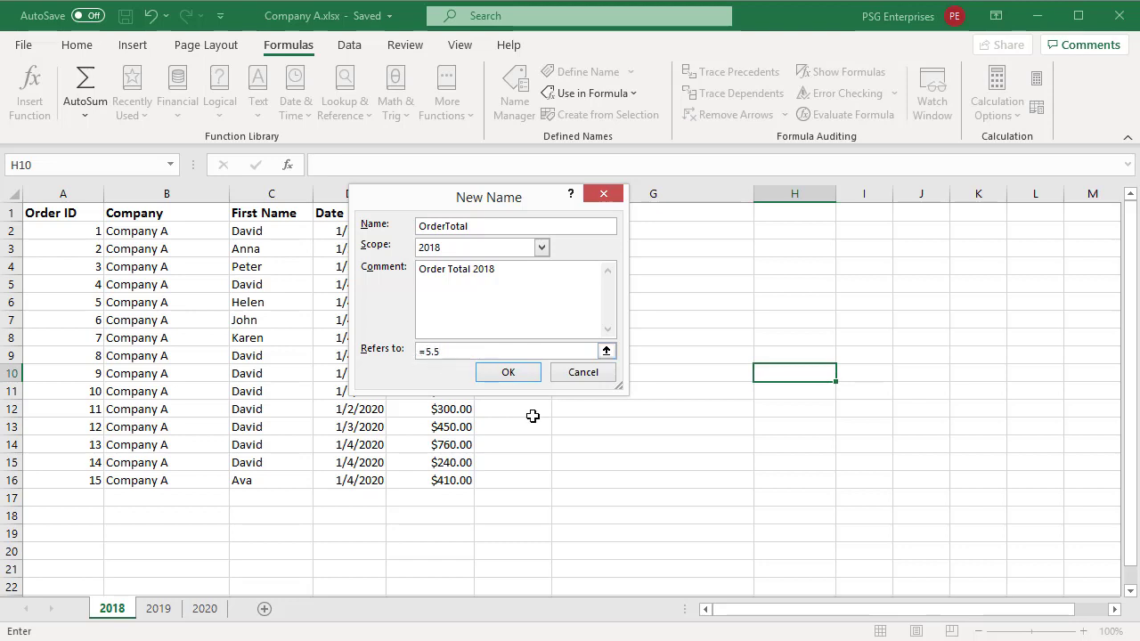
double_click(431, 354)
key(BackSpace)
text(A1+5)
key(BackSpace)
key(BackSpace)
key(BackSpace)
key(BackSpace)
key(BackSpace)
Point the name at ='2018'!$E$2:$E$16 by selecting E2:E16, and create OrderTotal.
click(607, 350)
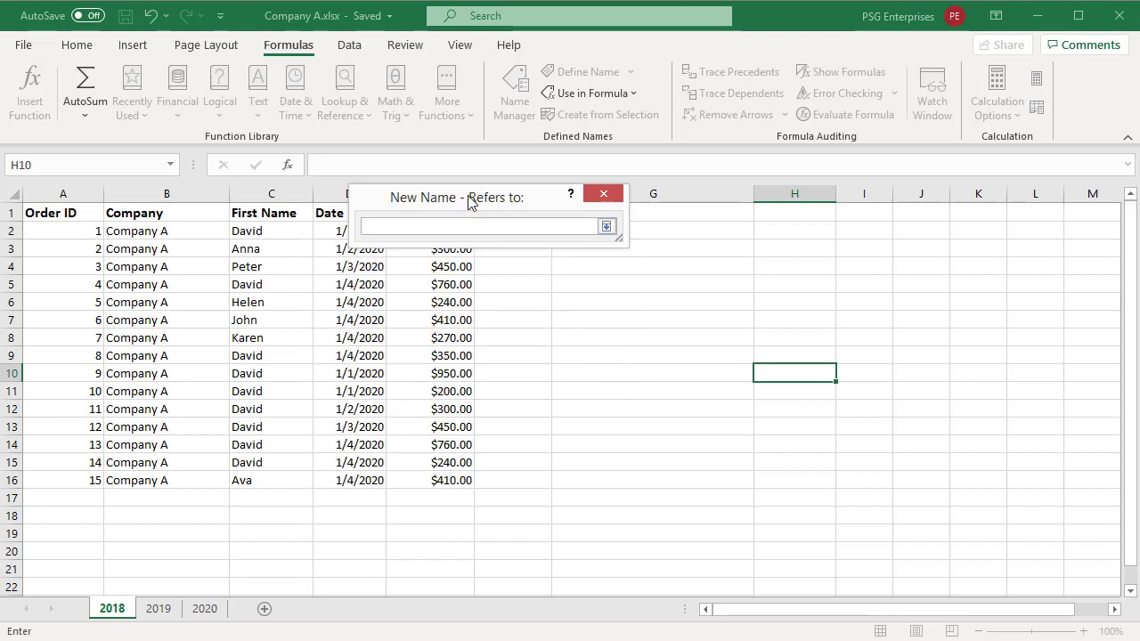
drag(470, 201, 503, 153)
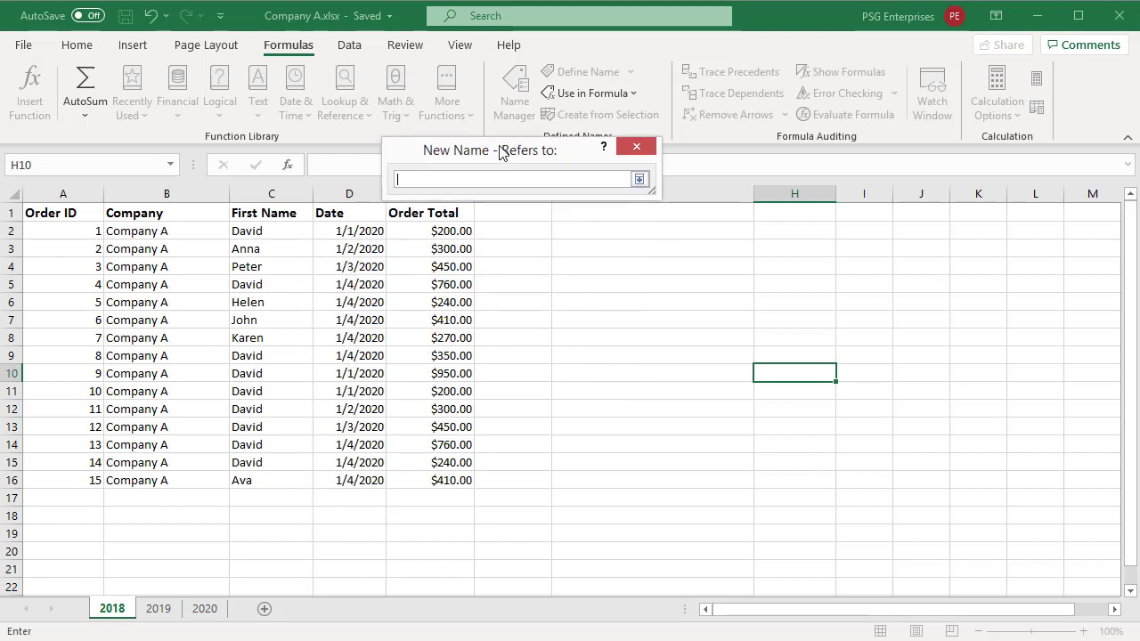
click(417, 233)
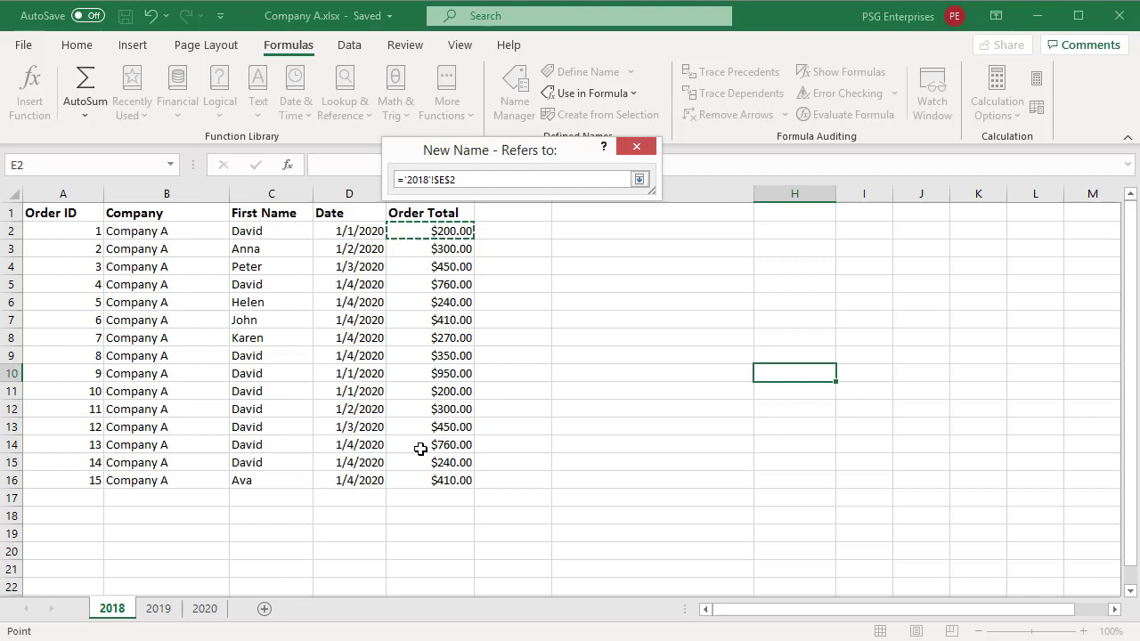
shift+click(426, 477)
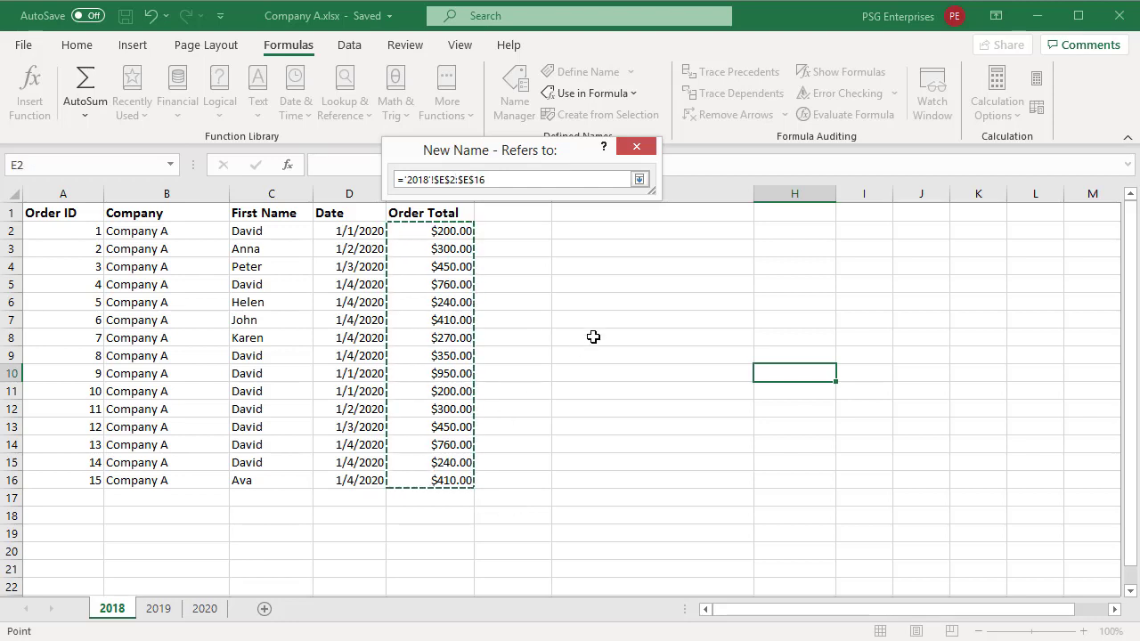
click(640, 180)
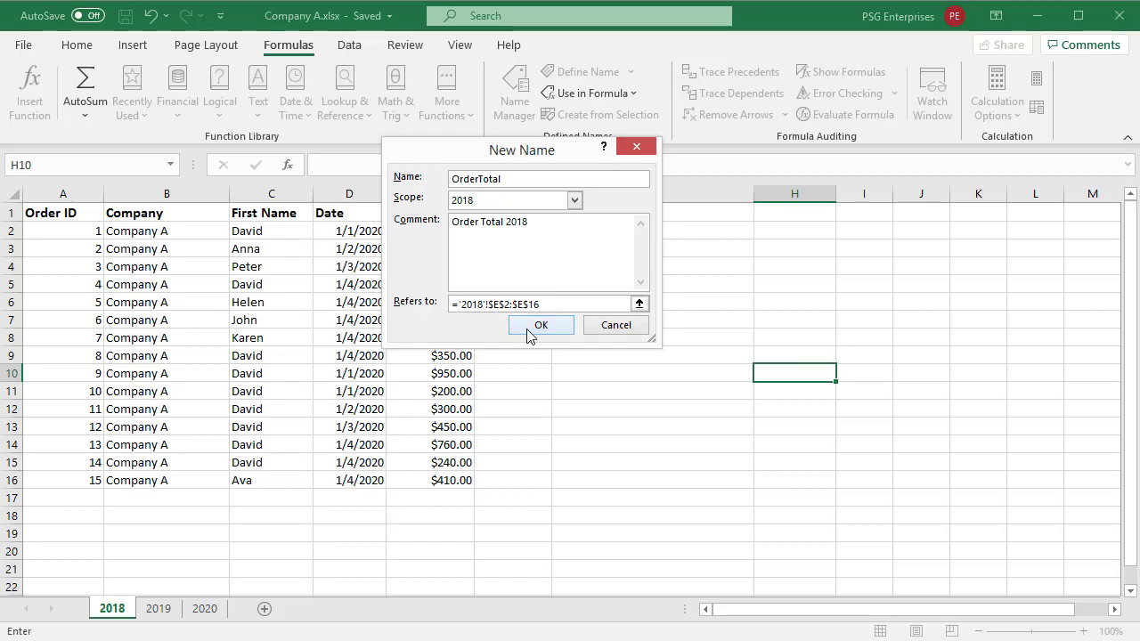
click(527, 329)
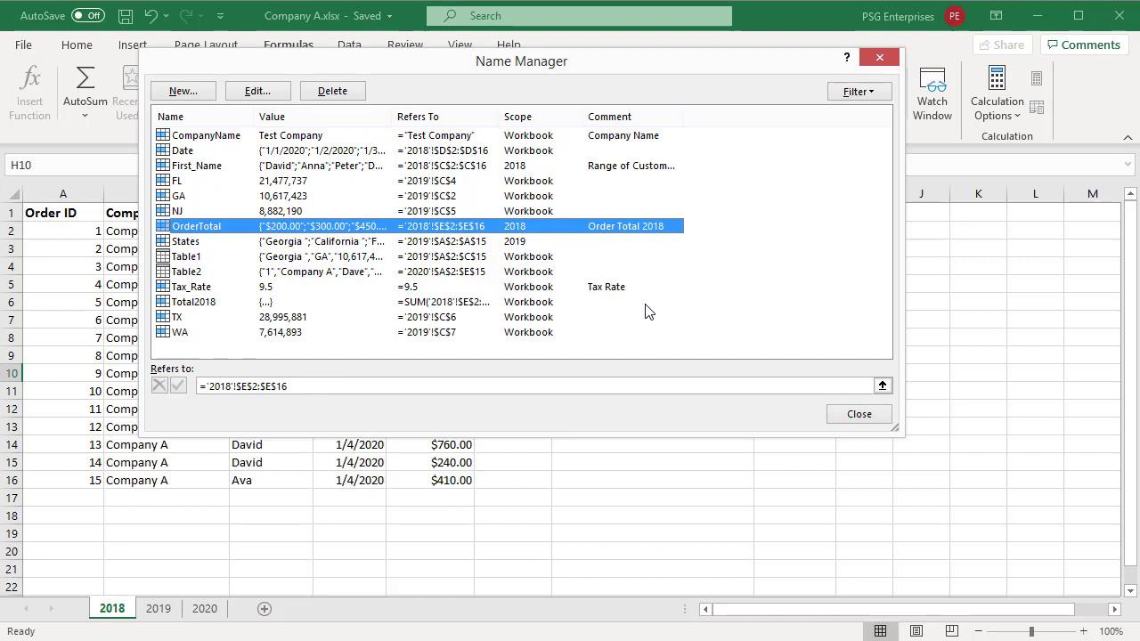
Rename the First_Name name to FirstNames.
click(218, 167)
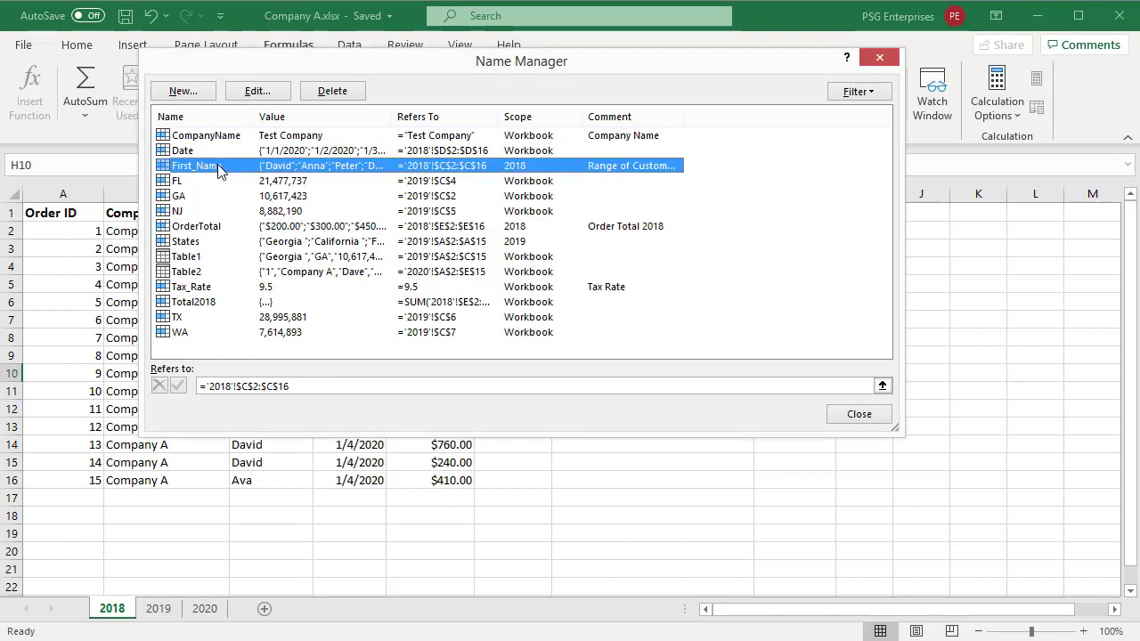
click(254, 93)
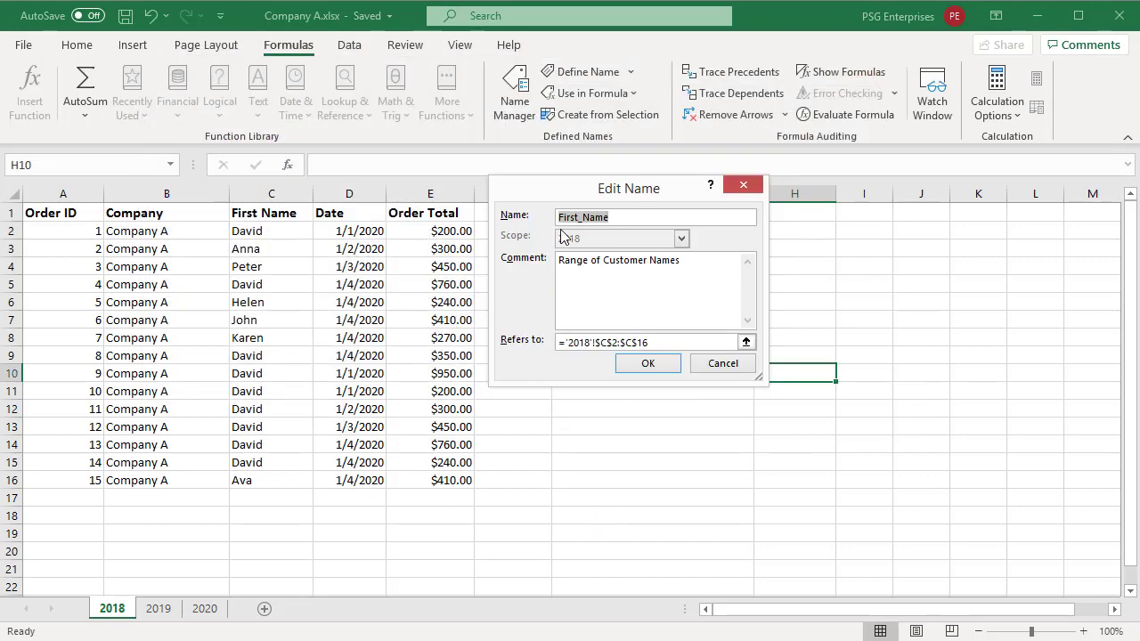
click(617, 218)
drag(617, 218, 580, 218)
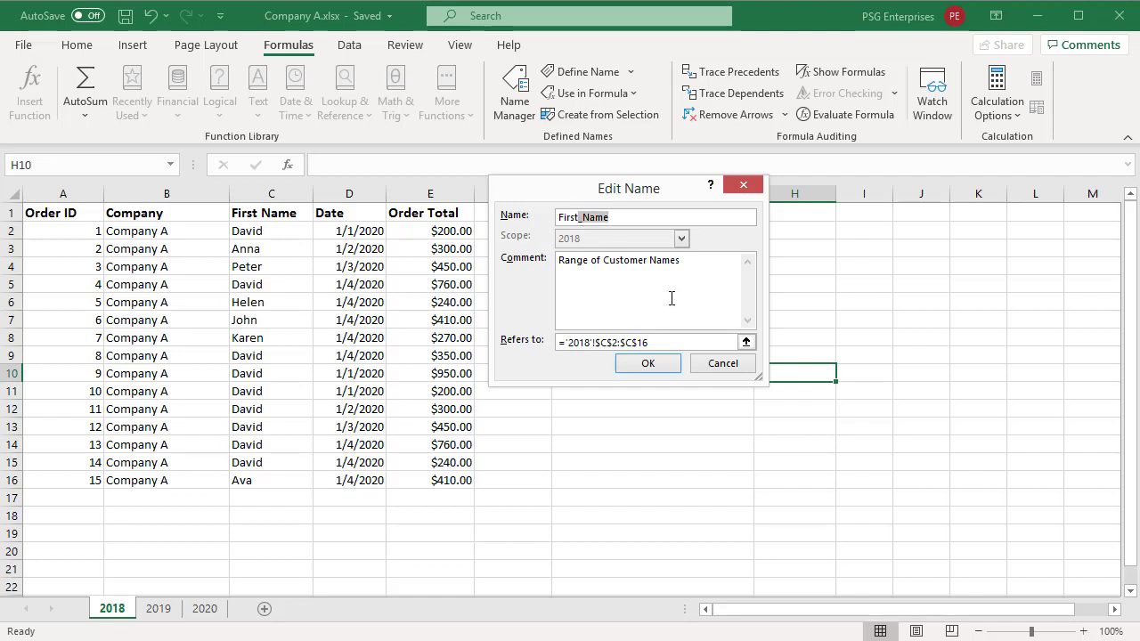
text(Names)
click(649, 362)
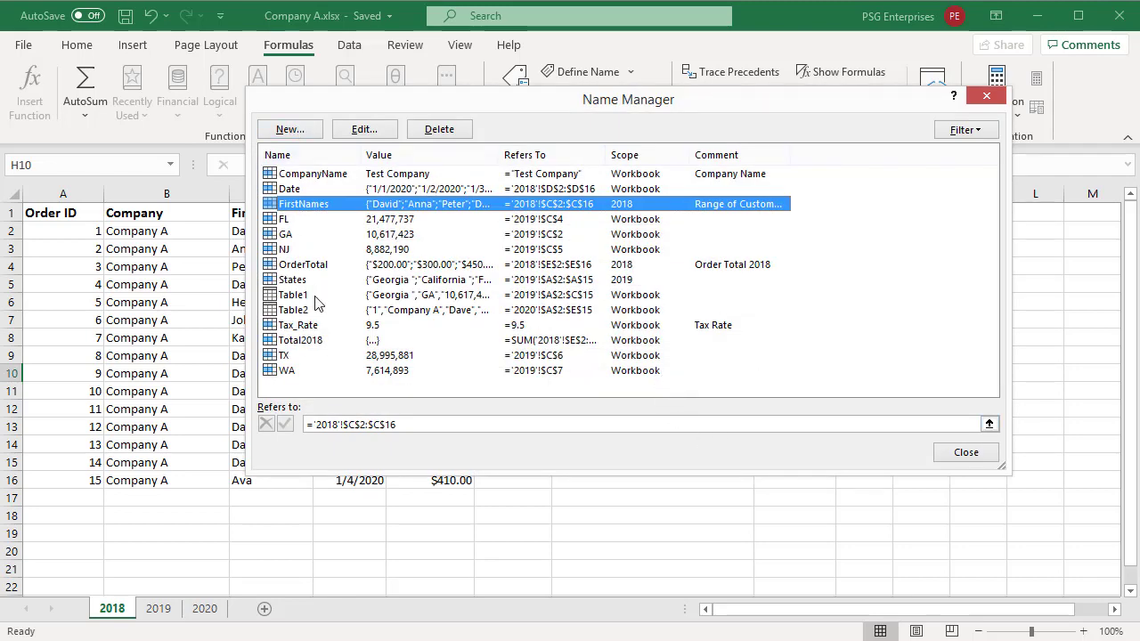
Edit Table1 and enter Orders as its new name.
click(398, 300)
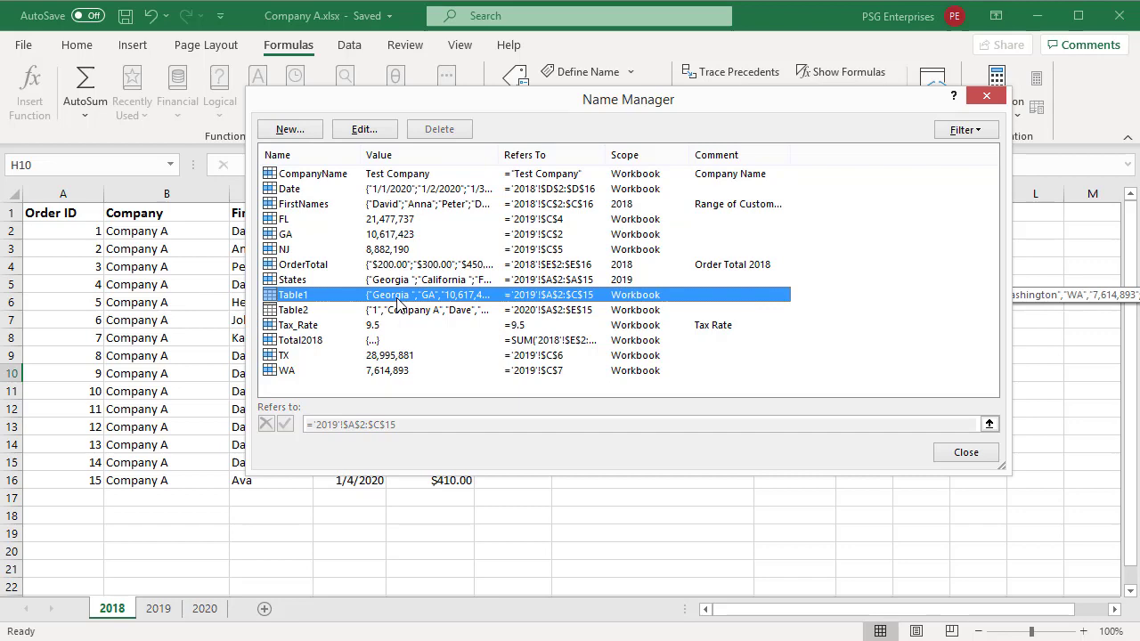
click(362, 130)
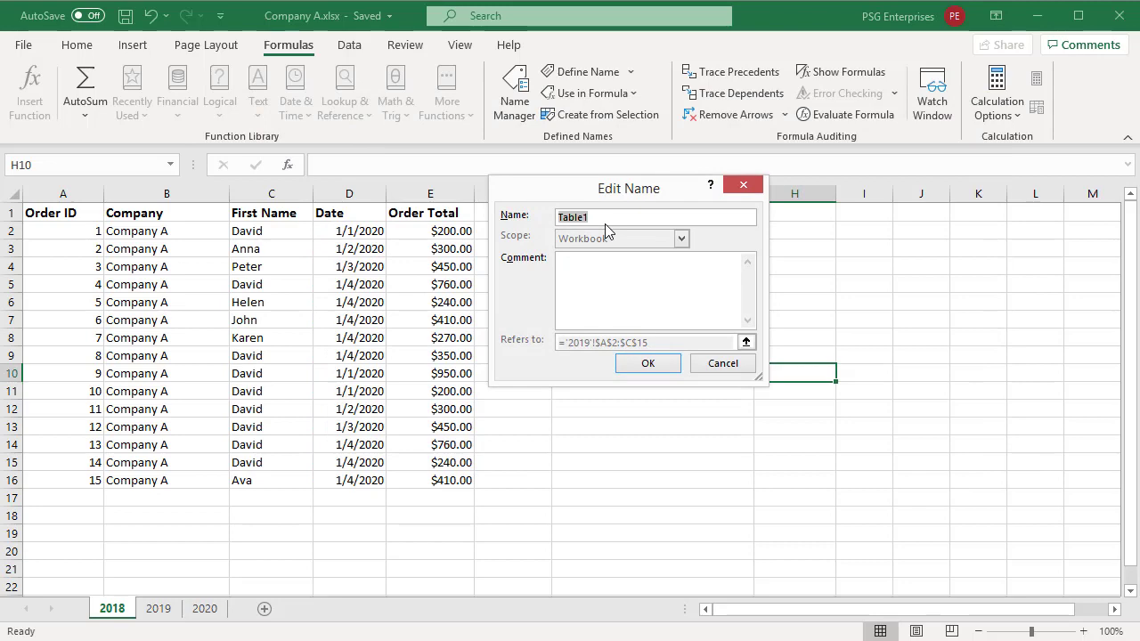
text(Orders)
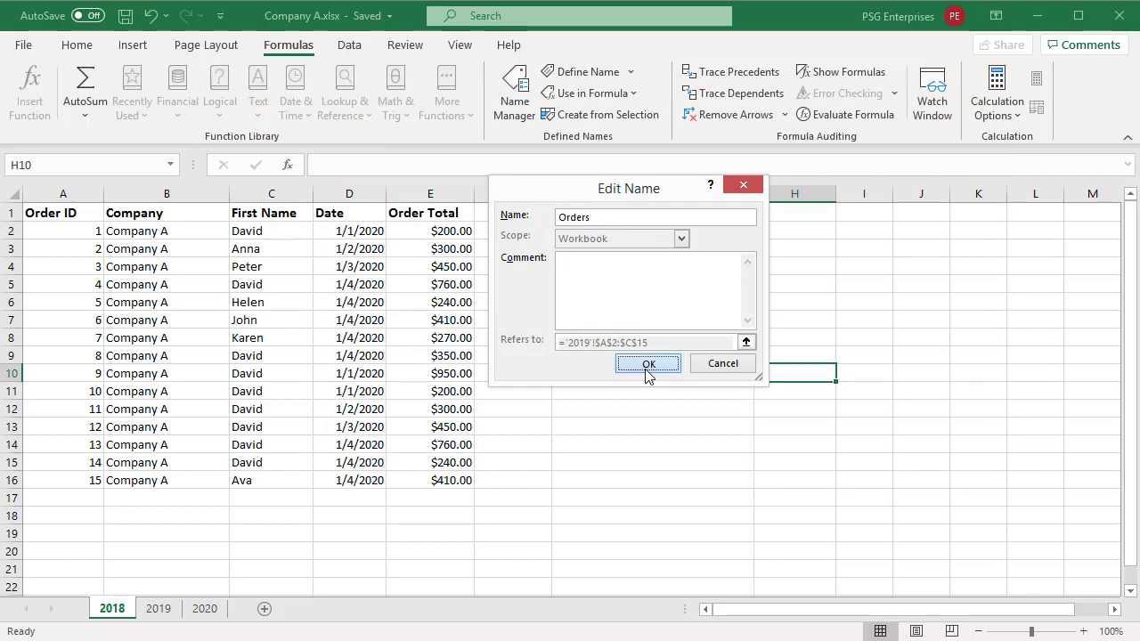
Confirm the Orders rename, delete the FL, GA and NJ names, then select Table2.
click(649, 364)
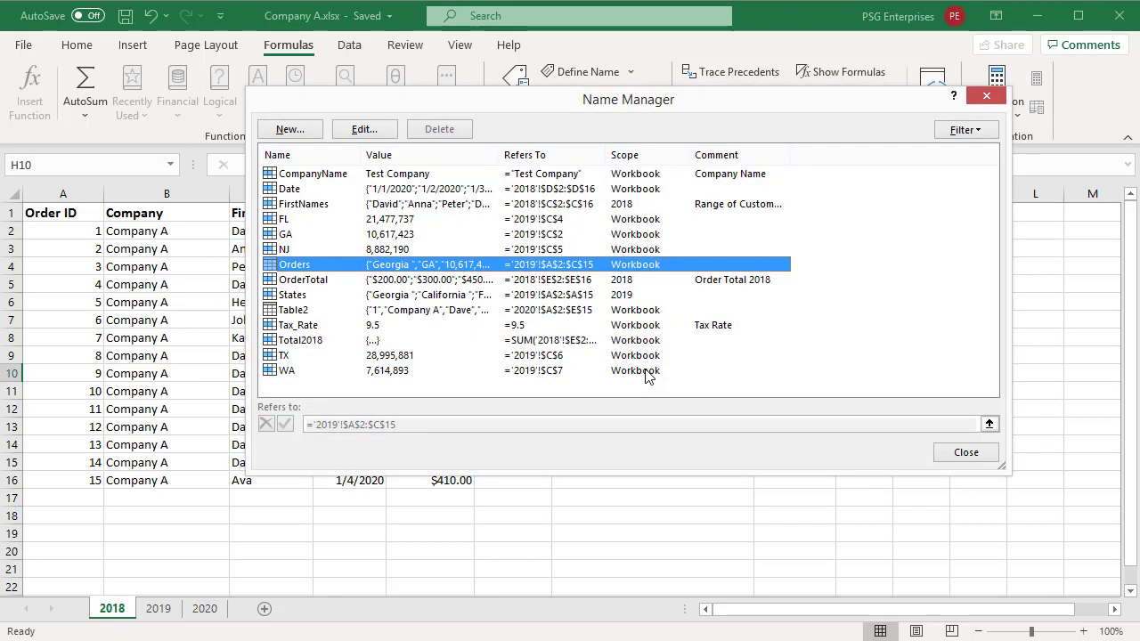
click(285, 219)
shift+click(285, 234)
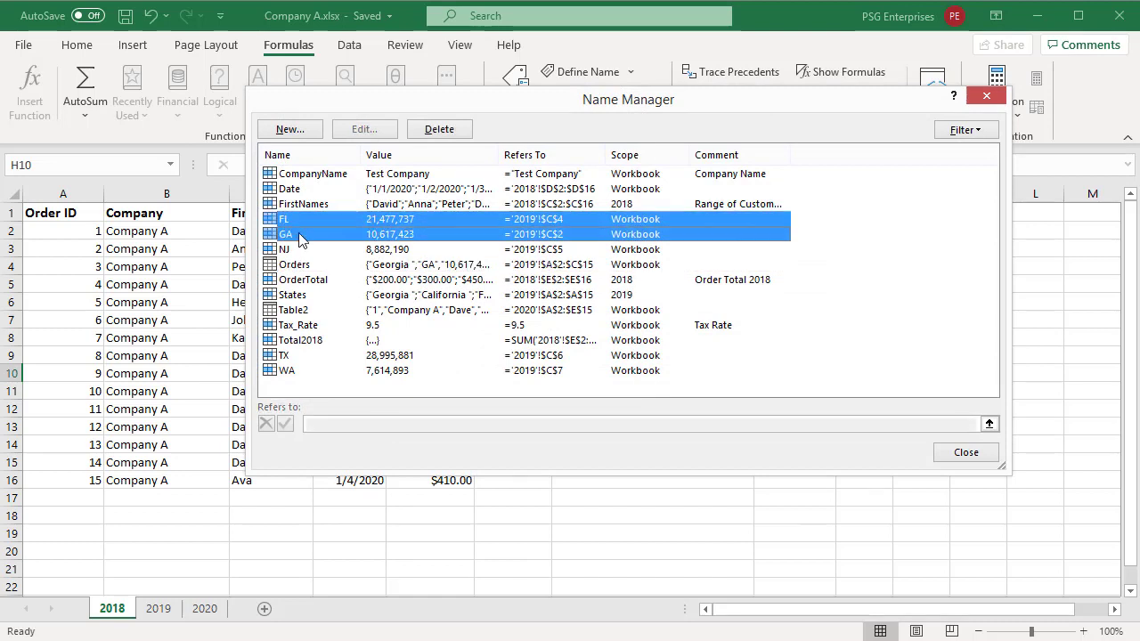
shift+click(285, 250)
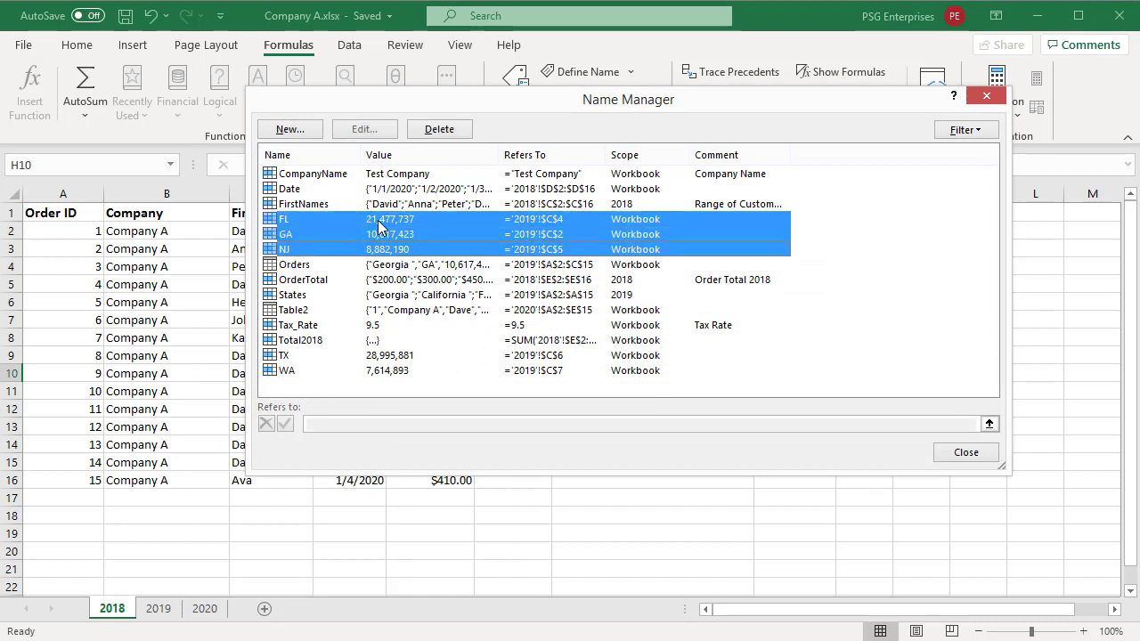
click(440, 134)
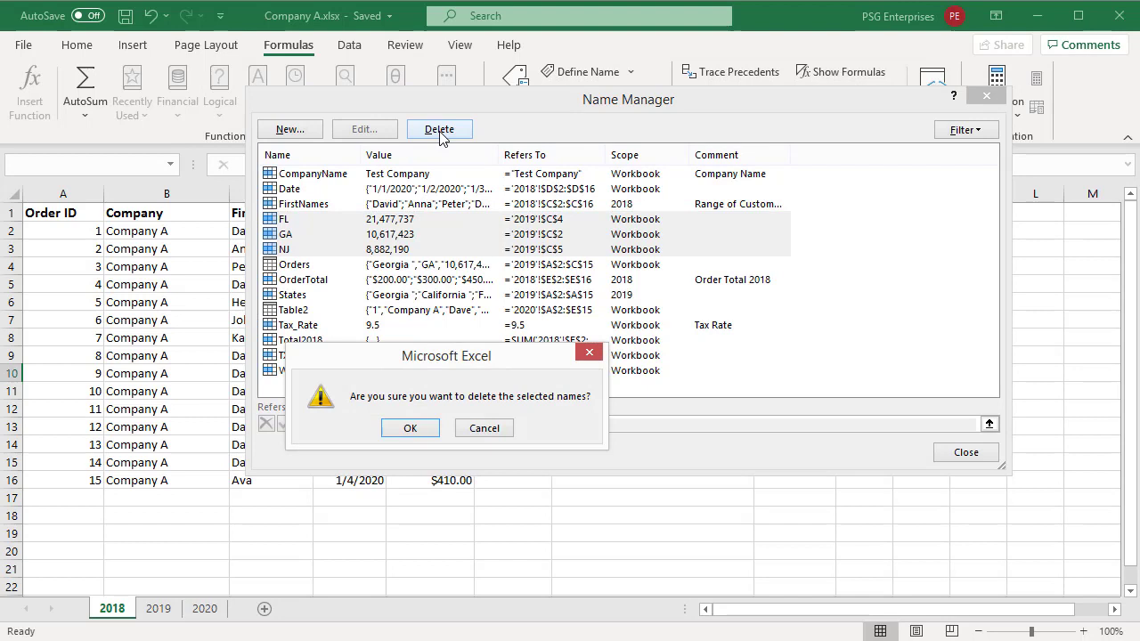
click(413, 428)
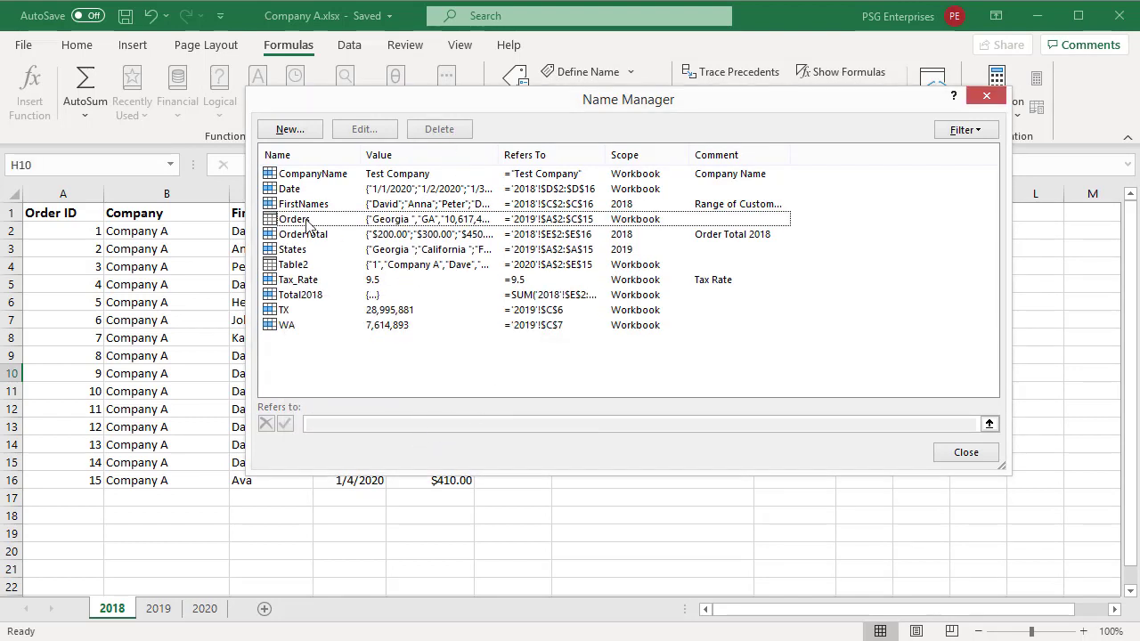
click(308, 264)
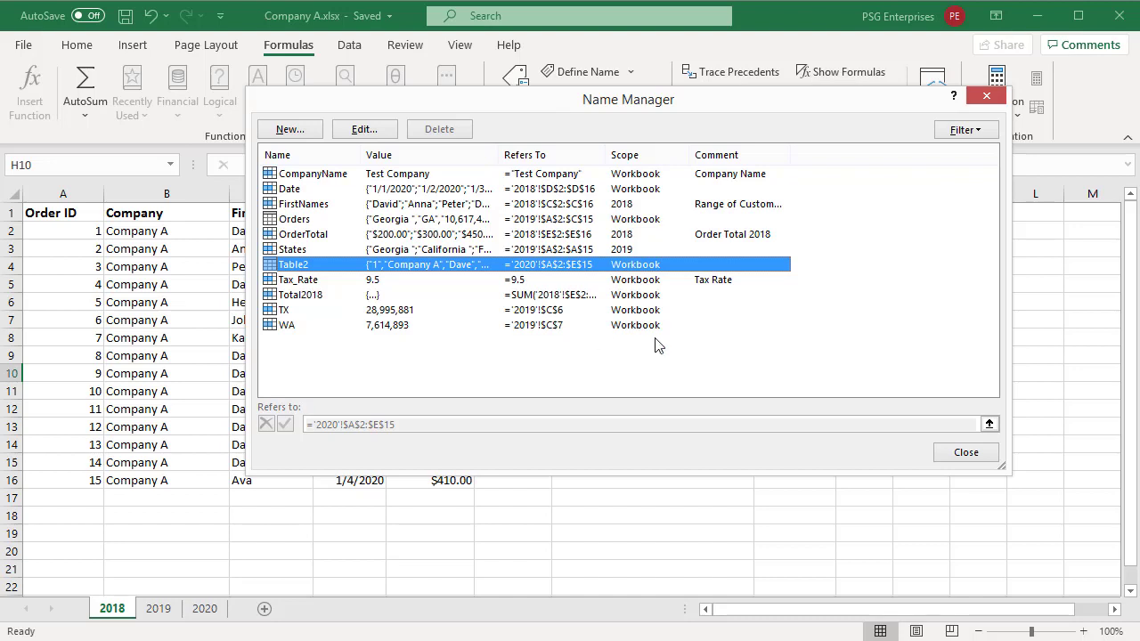
click(969, 131)
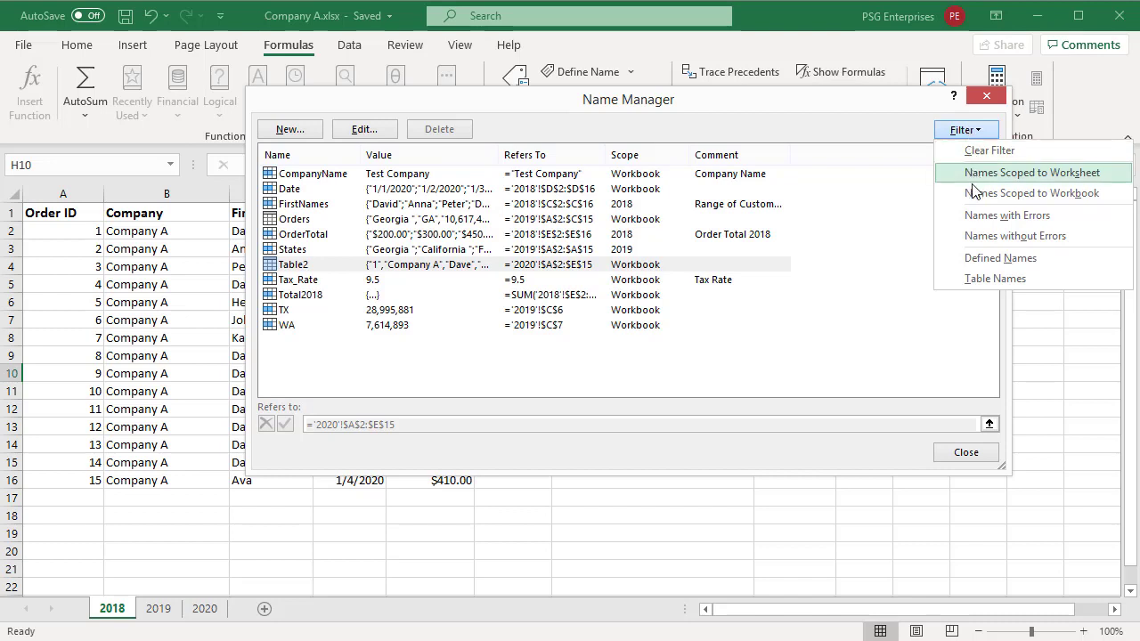
click(990, 261)
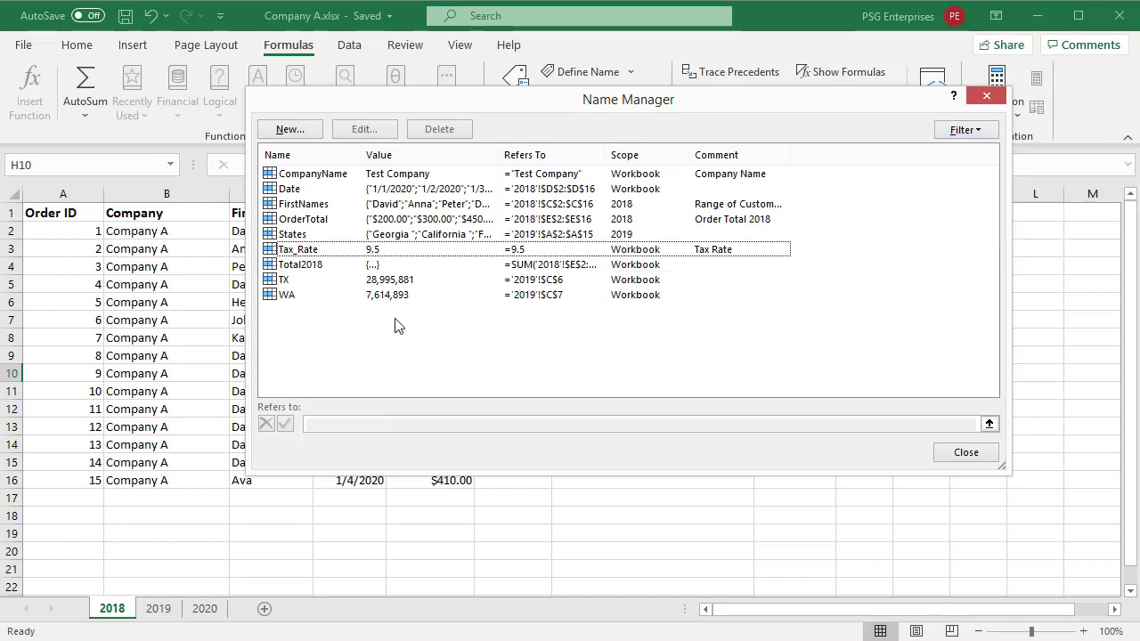
click(967, 133)
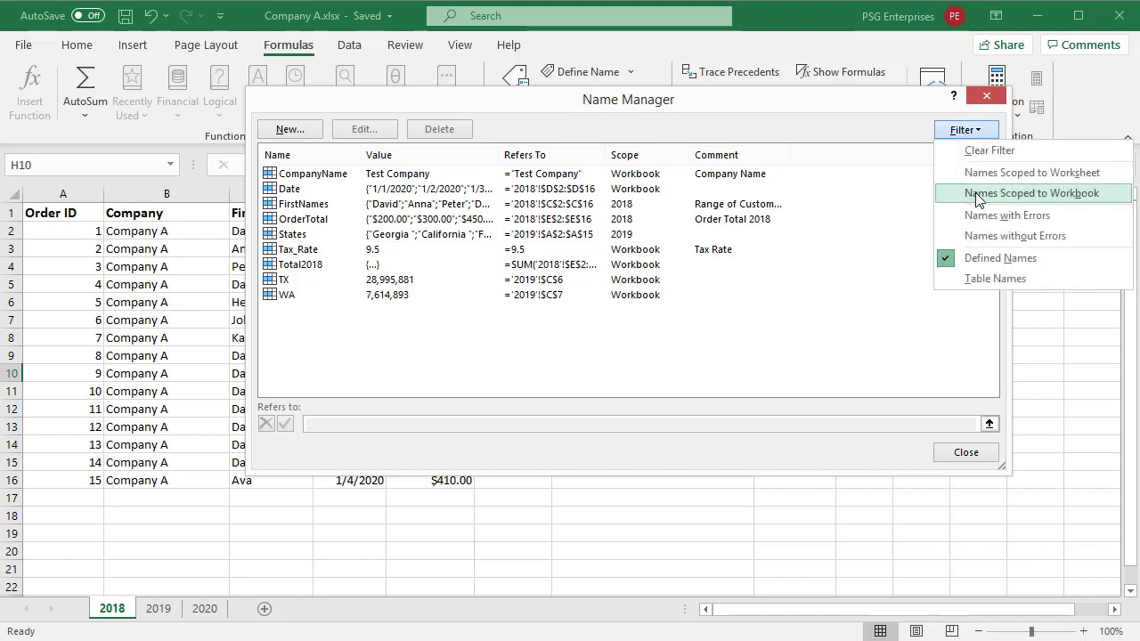
click(978, 198)
click(960, 134)
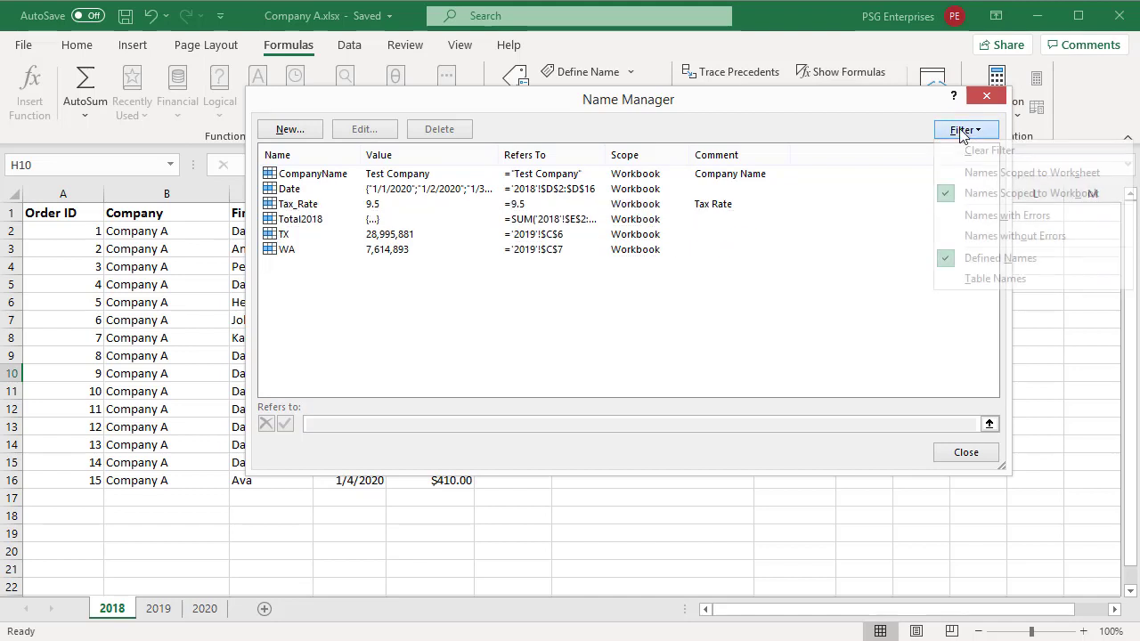
click(949, 199)
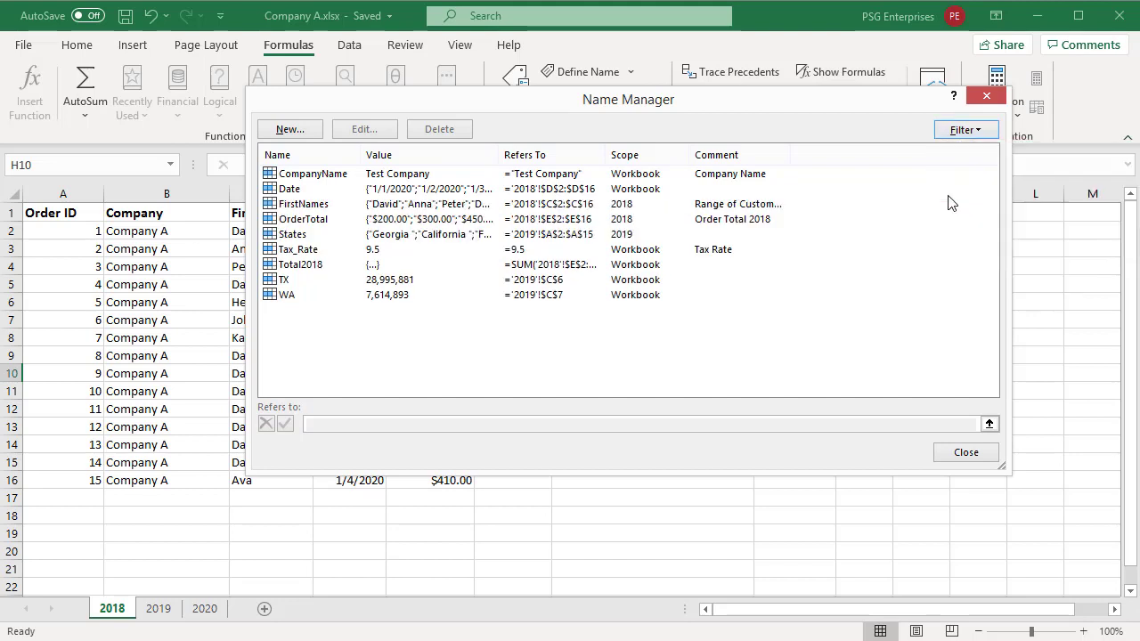
click(960, 131)
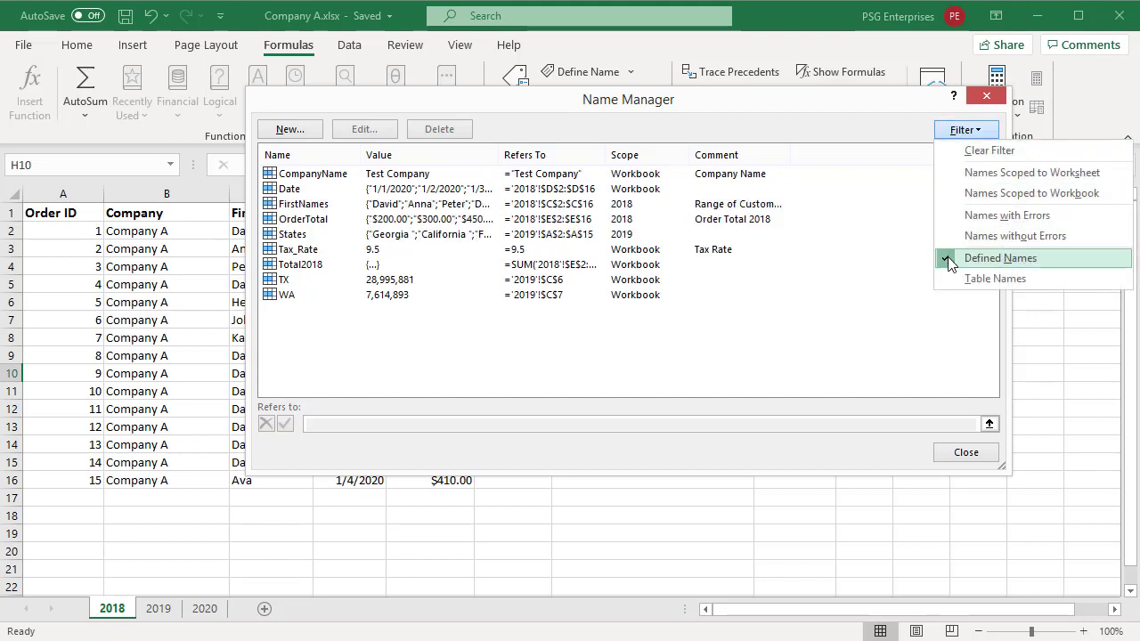
click(949, 260)
click(977, 131)
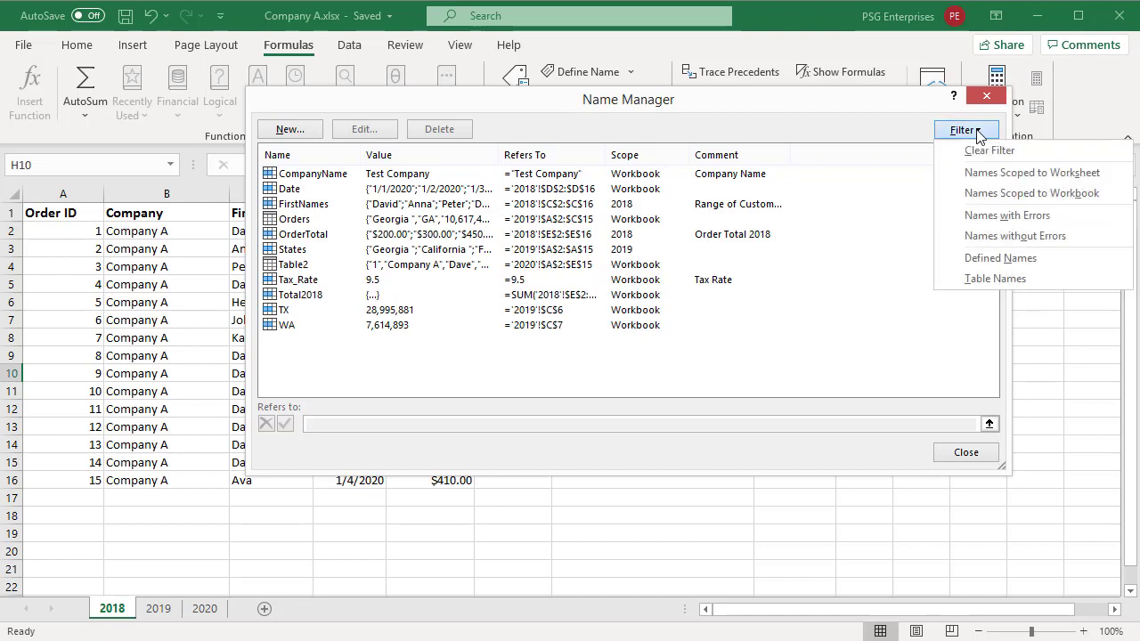
click(973, 282)
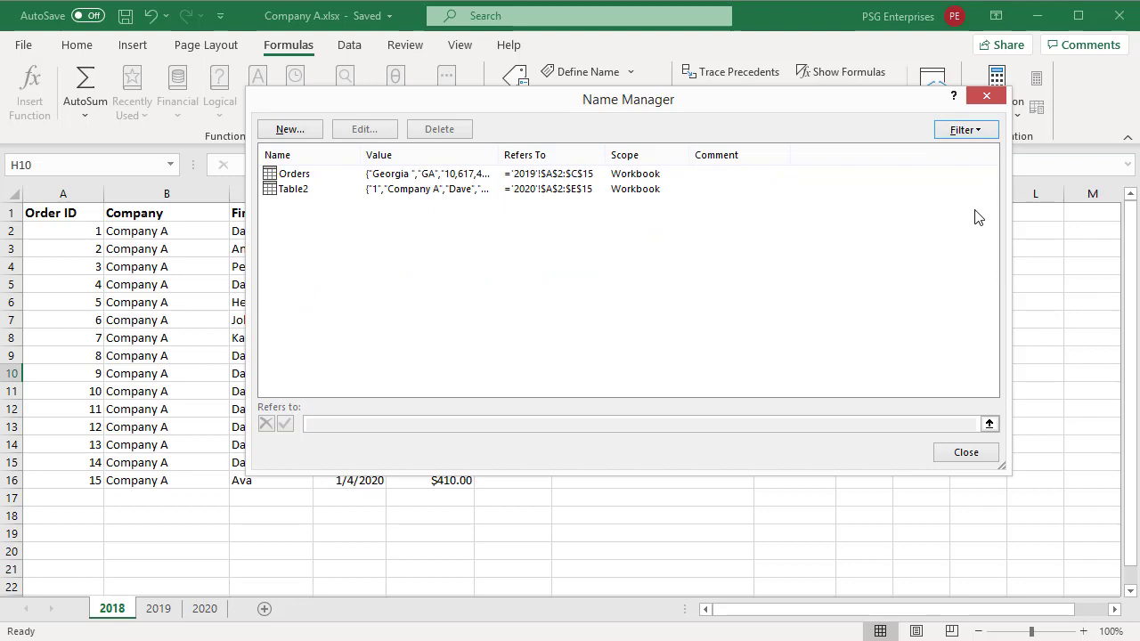
click(966, 131)
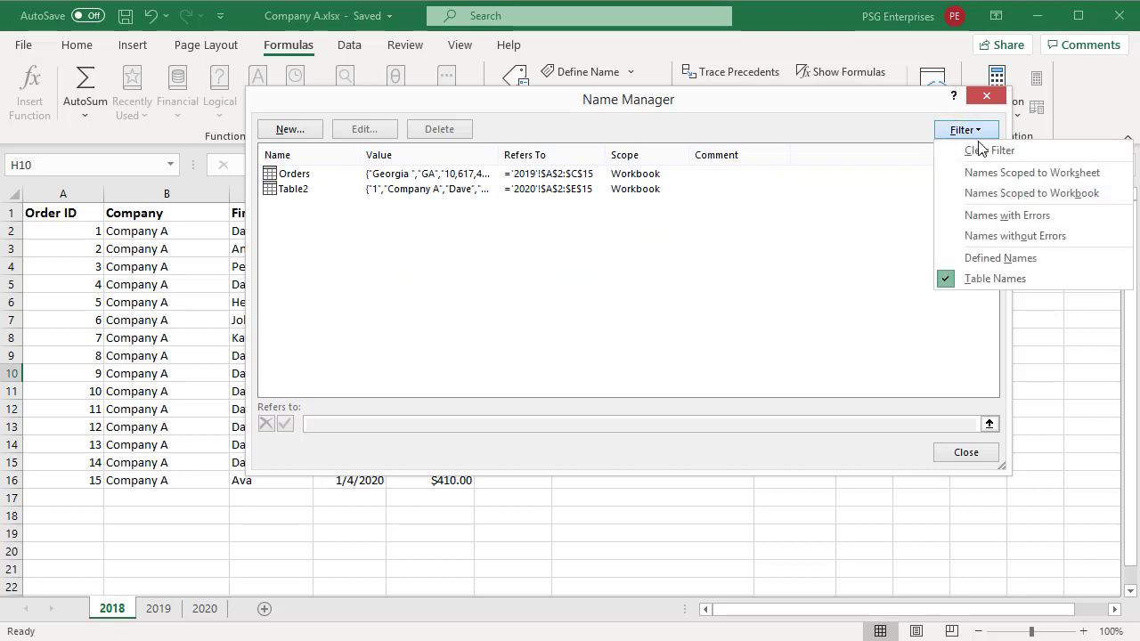
click(985, 157)
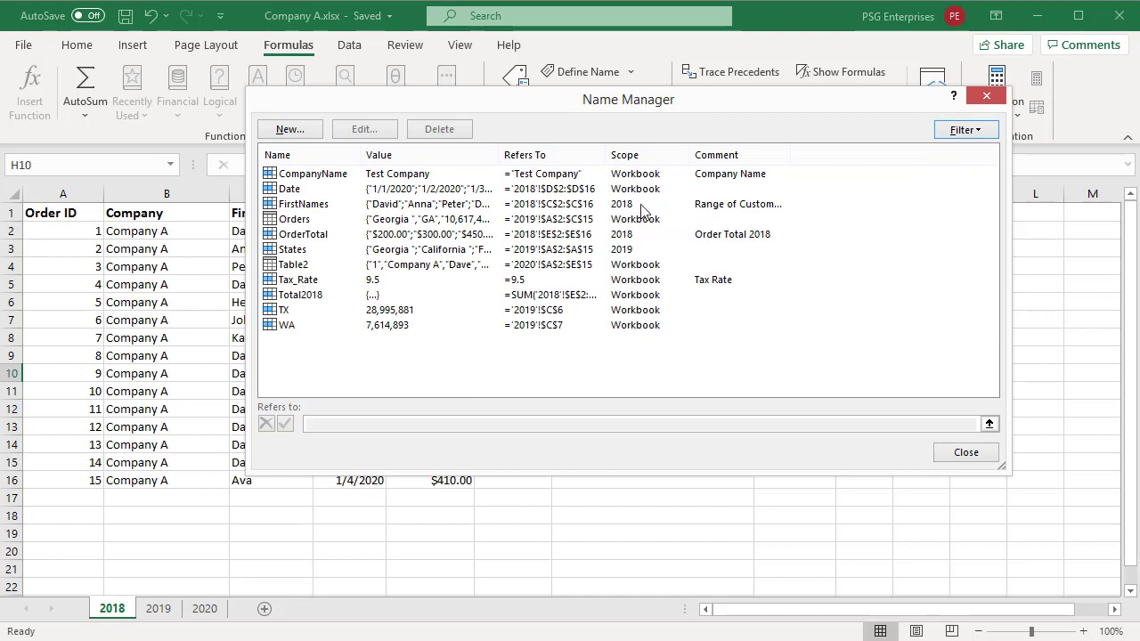
Sort the names by Name then Value, resize the Value column so all columns fit, and close Name Manager.
click(281, 157)
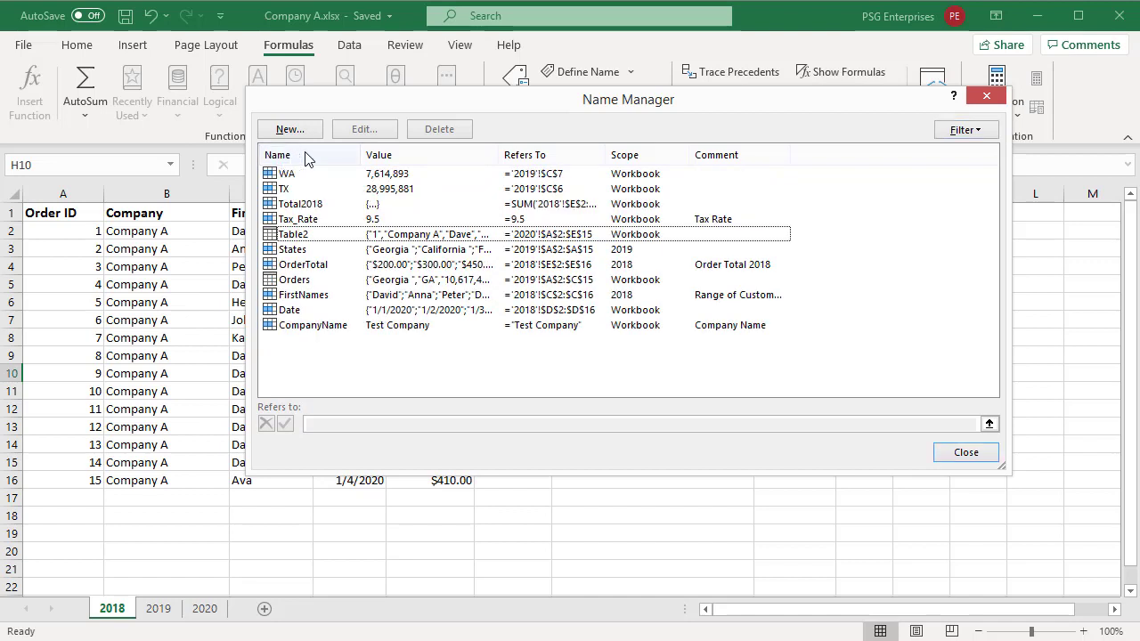
click(381, 156)
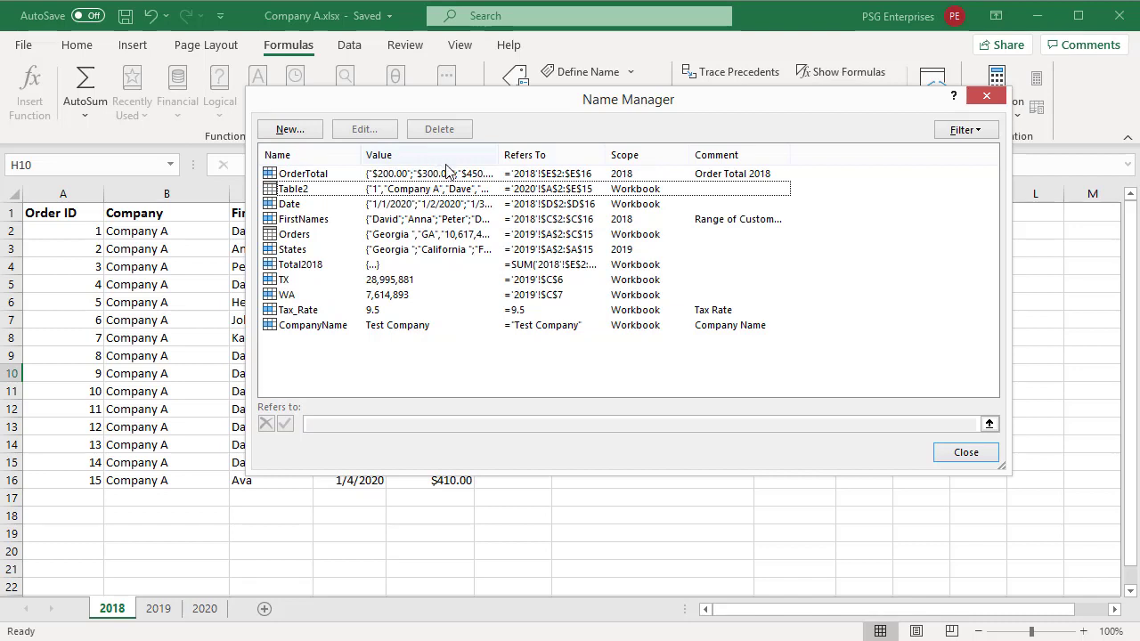
double_click(500, 154)
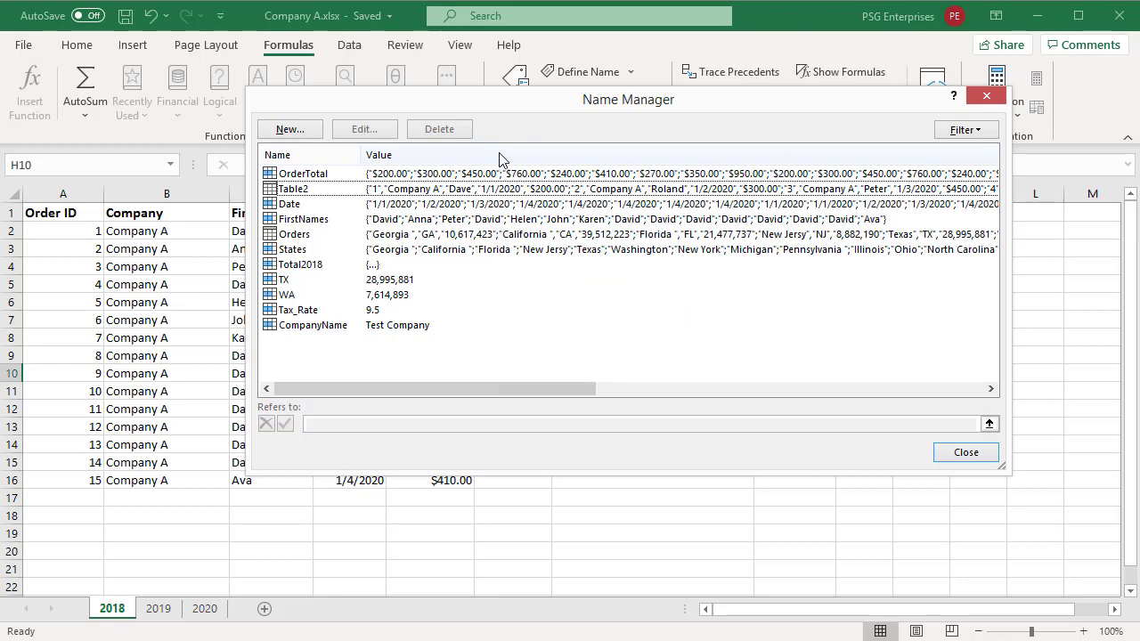
scroll(501, 161, right, 5)
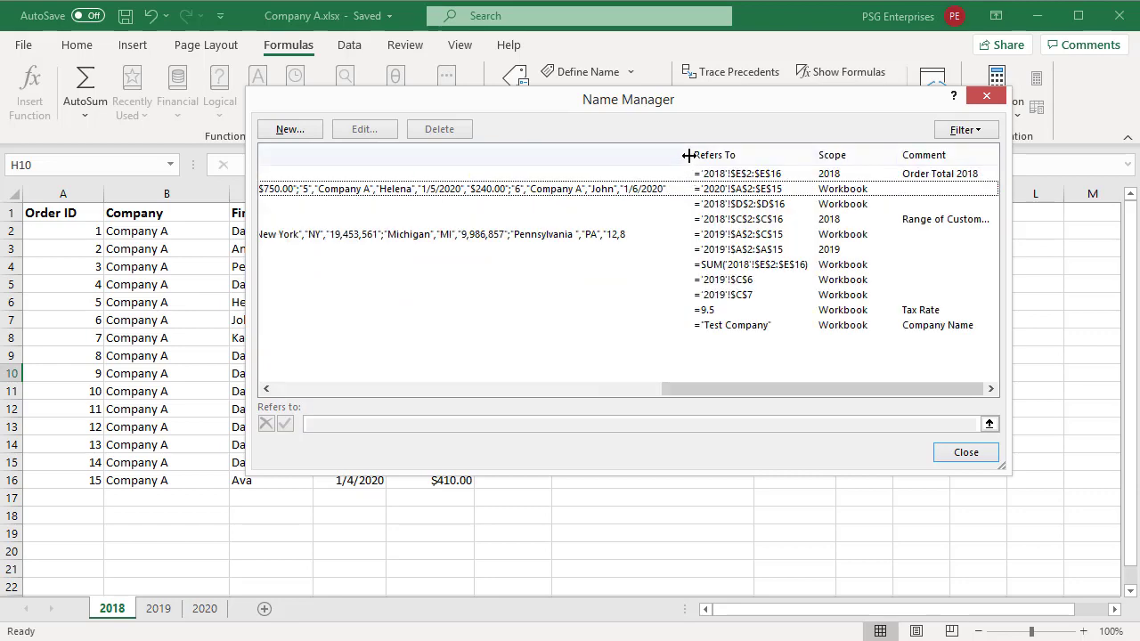
drag(688, 155, 483, 153)
click(961, 454)
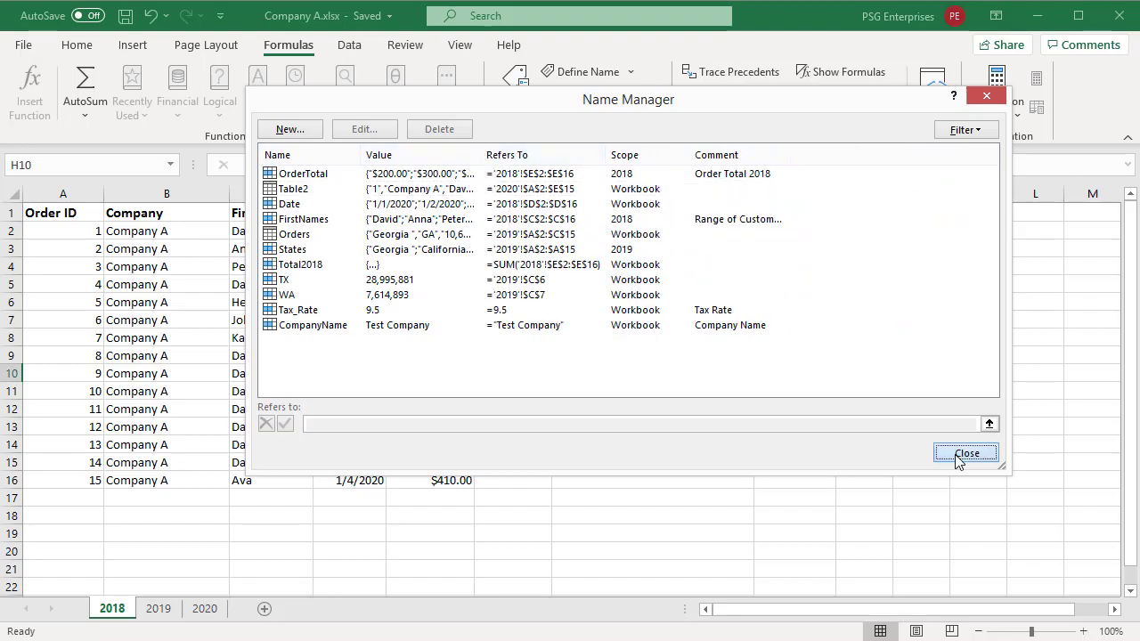